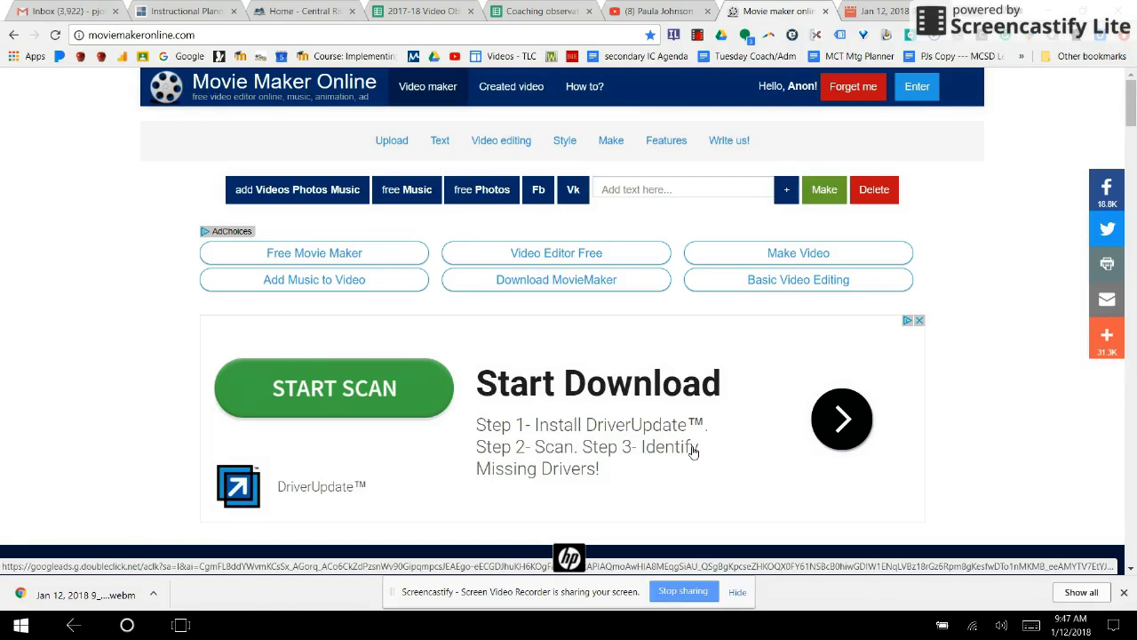
Step: Upload the Tech Tip Intro video from the Downloads folder, finding it with the search term "tech"
{"action": "left_click", "coordinate": [315, 201]}
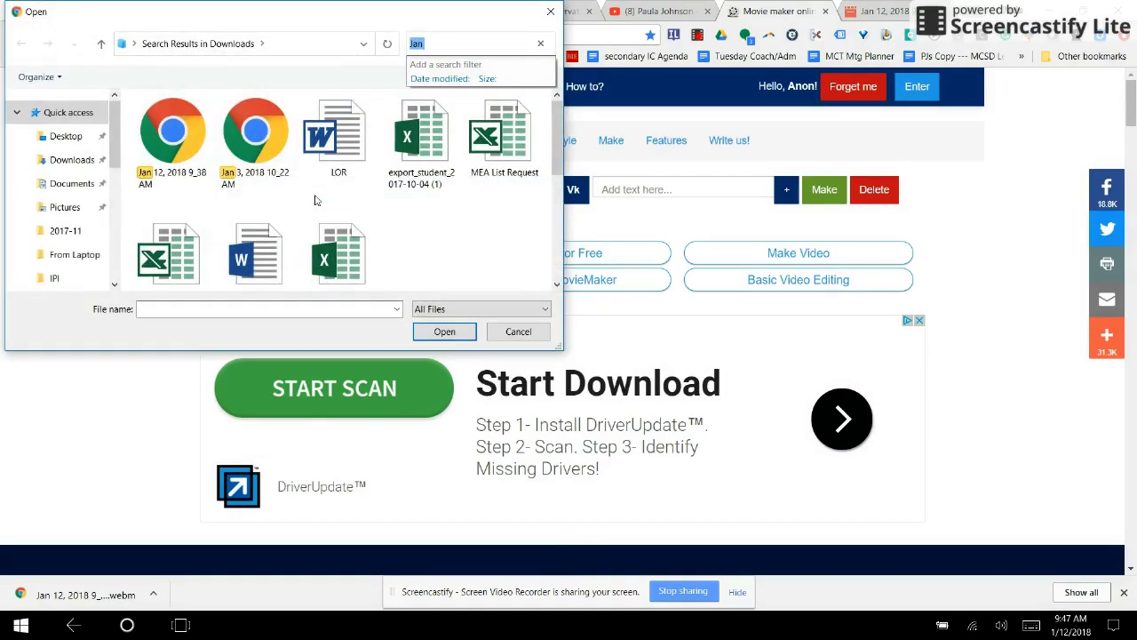
{"action": "left_click", "coordinate": [428, 41]}
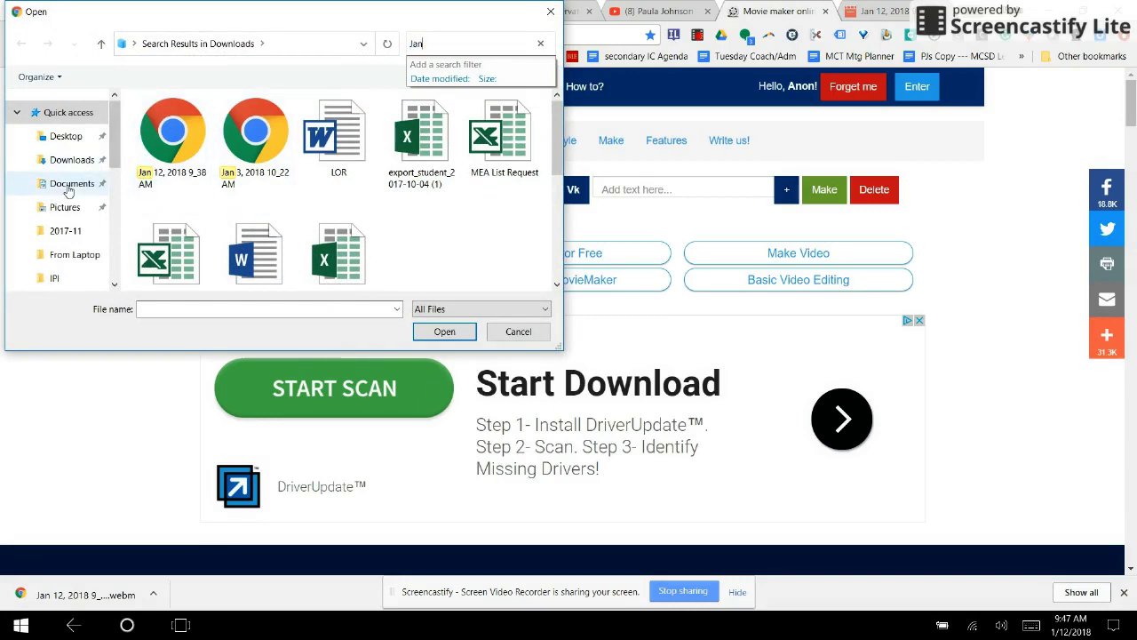
{"action": "left_click", "coordinate": [79, 160]}
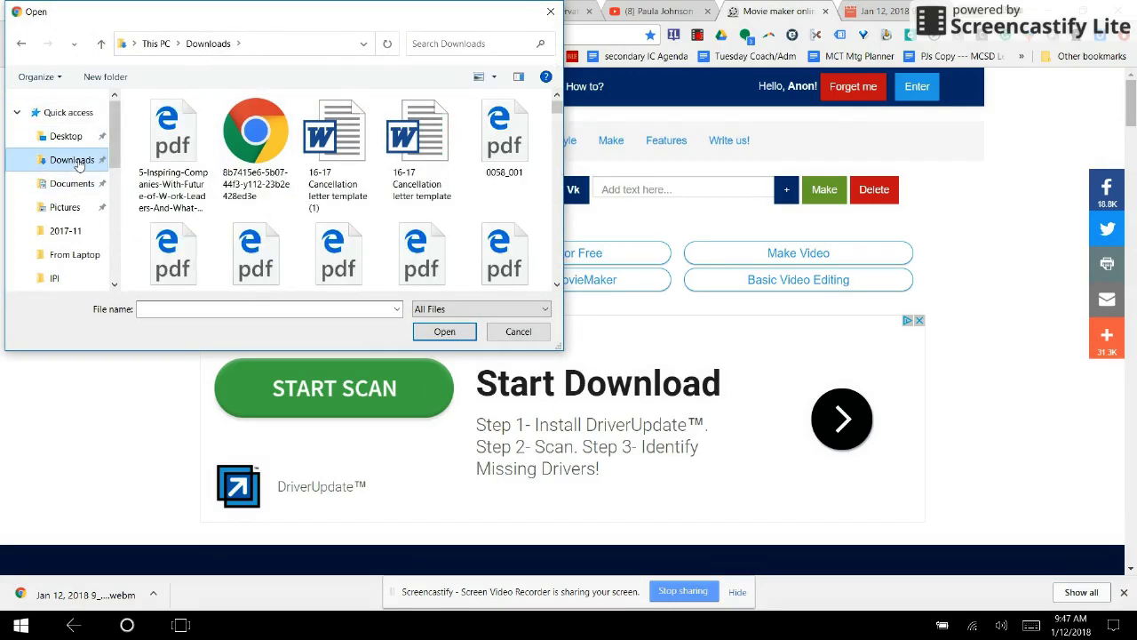
{"action": "left_click", "coordinate": [458, 42]}
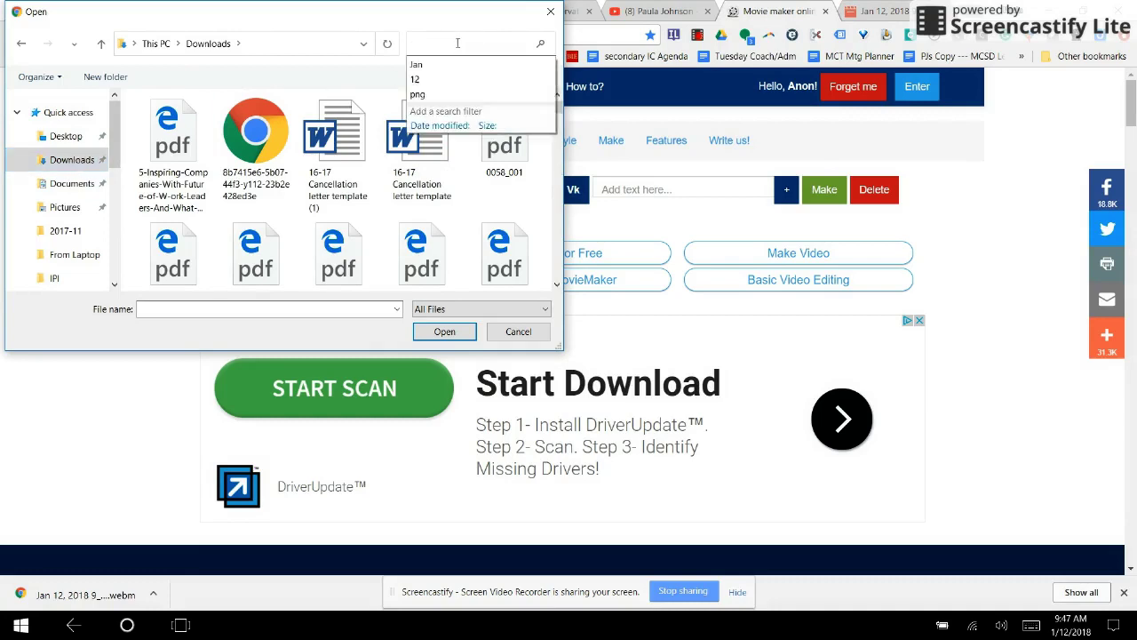
{"action": "type", "text": "tech"}
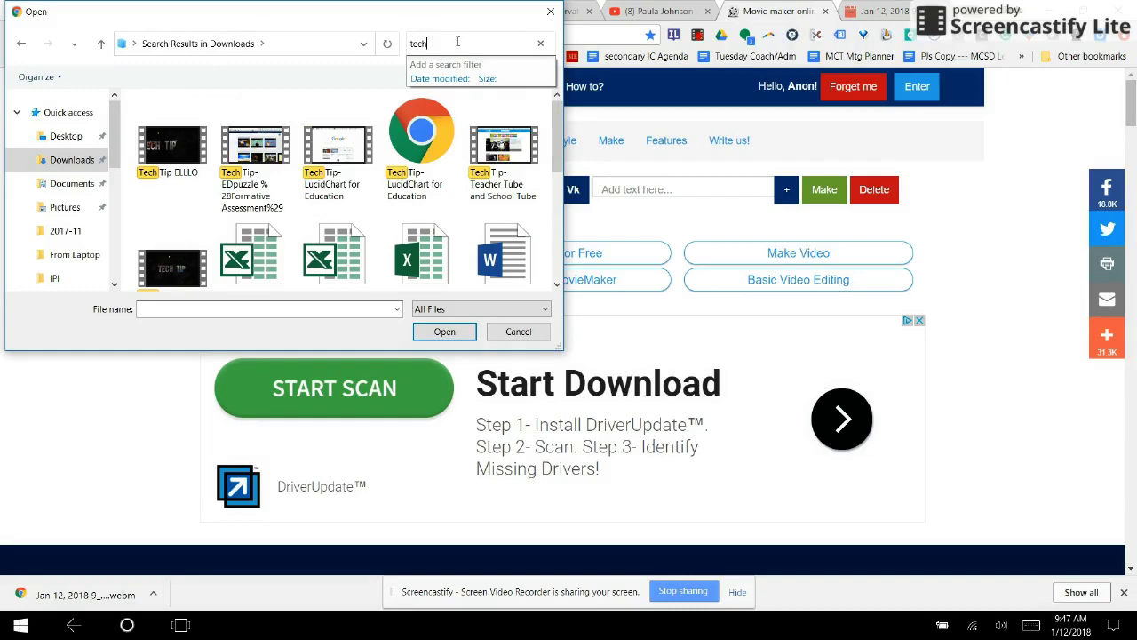
{"action": "scroll", "coordinate": [563, 129], "scroll_direction": "down", "scroll_amount": 2}
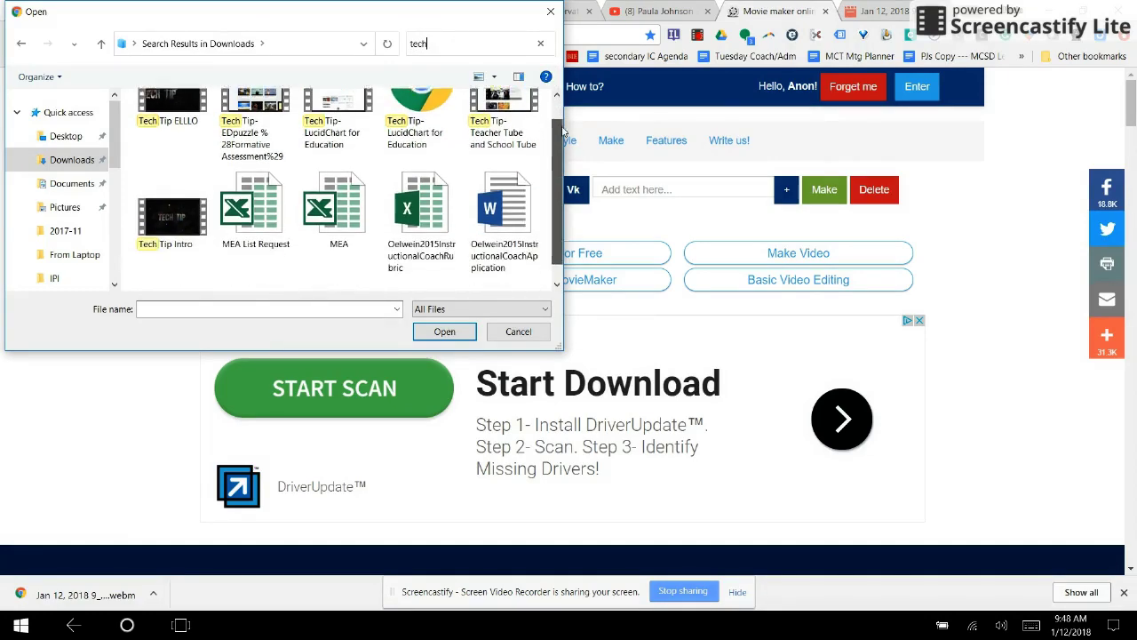
{"action": "scroll", "coordinate": [562, 129], "scroll_direction": "down", "scroll_amount": 1}
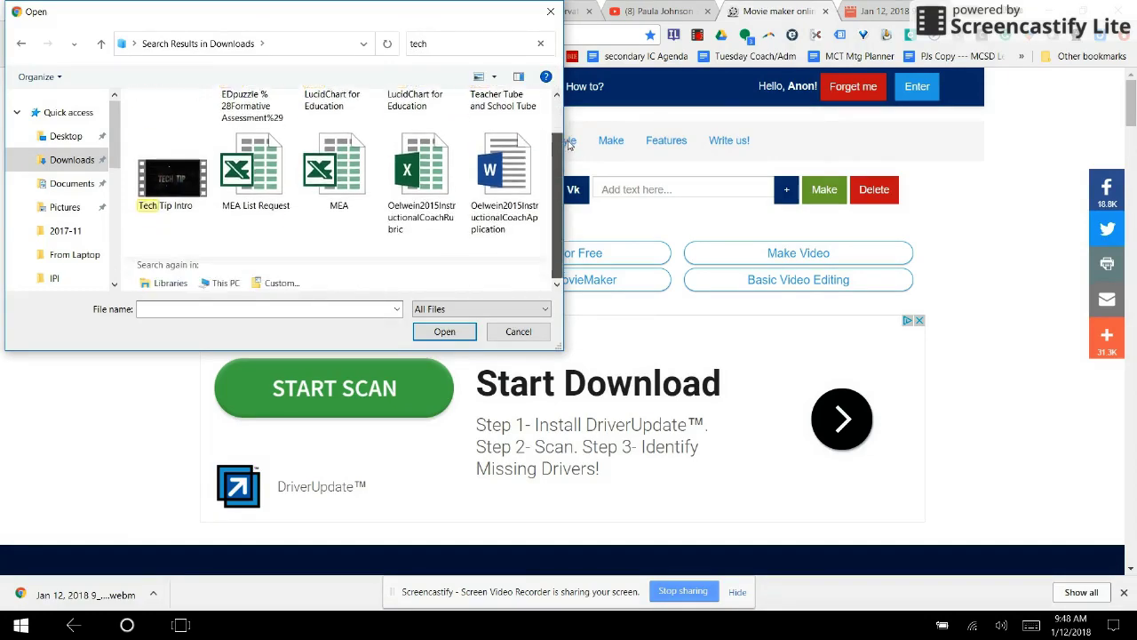
{"action": "left_click", "coordinate": [186, 180]}
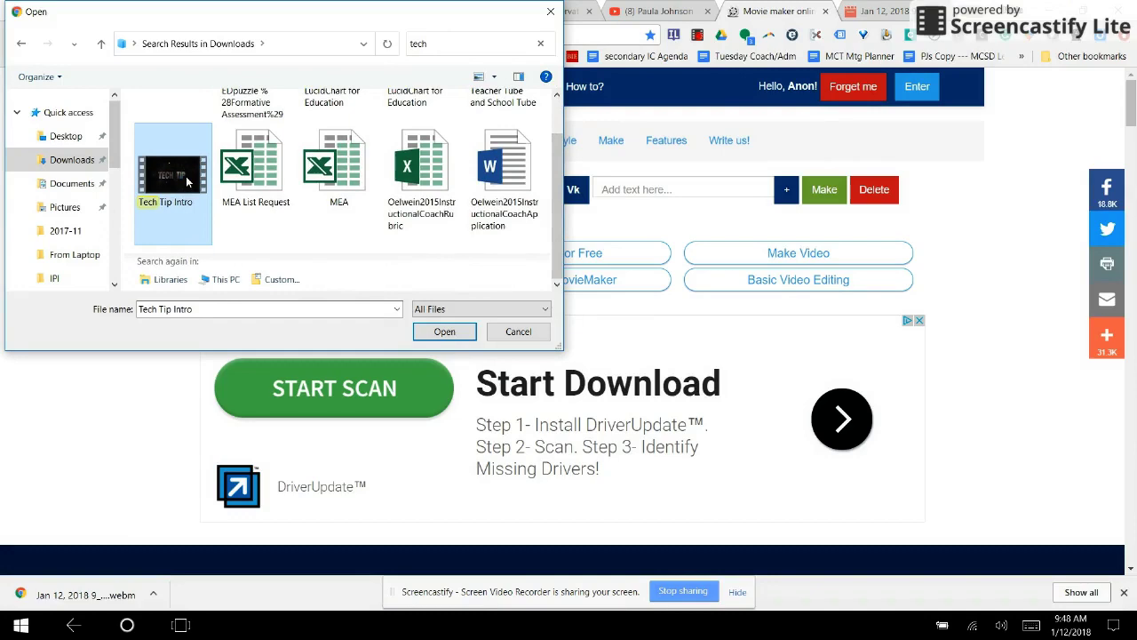
{"action": "left_click", "coordinate": [439, 335]}
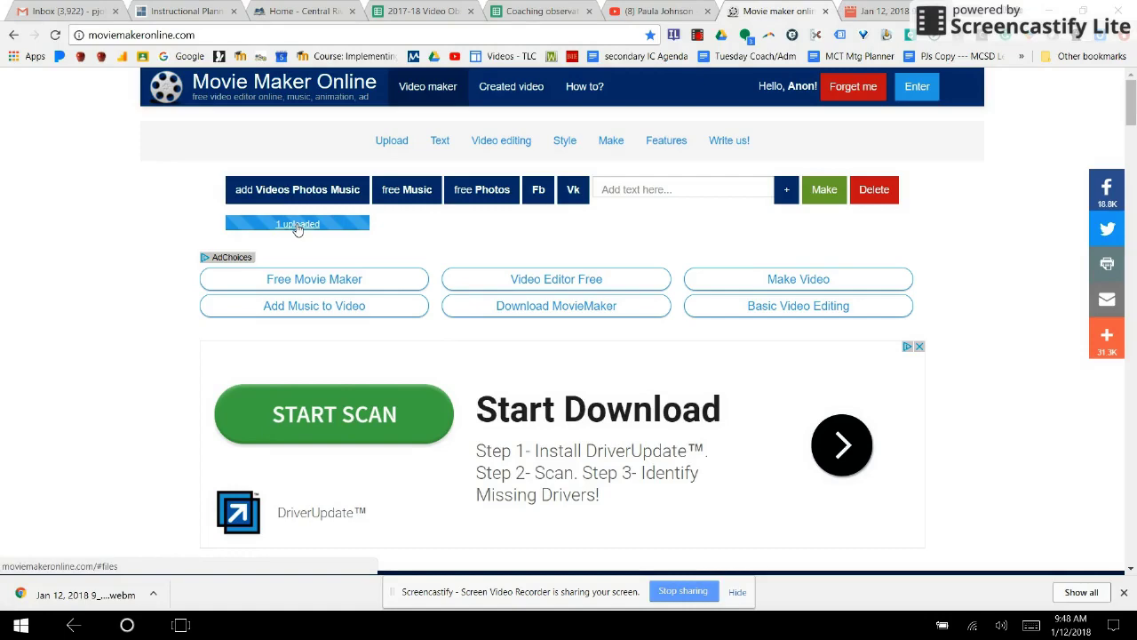
Step: Upload the "Jan 12, 2018 9_38 AM" recording from Downloads, finding it with the search term "12"
{"action": "left_click", "coordinate": [300, 189]}
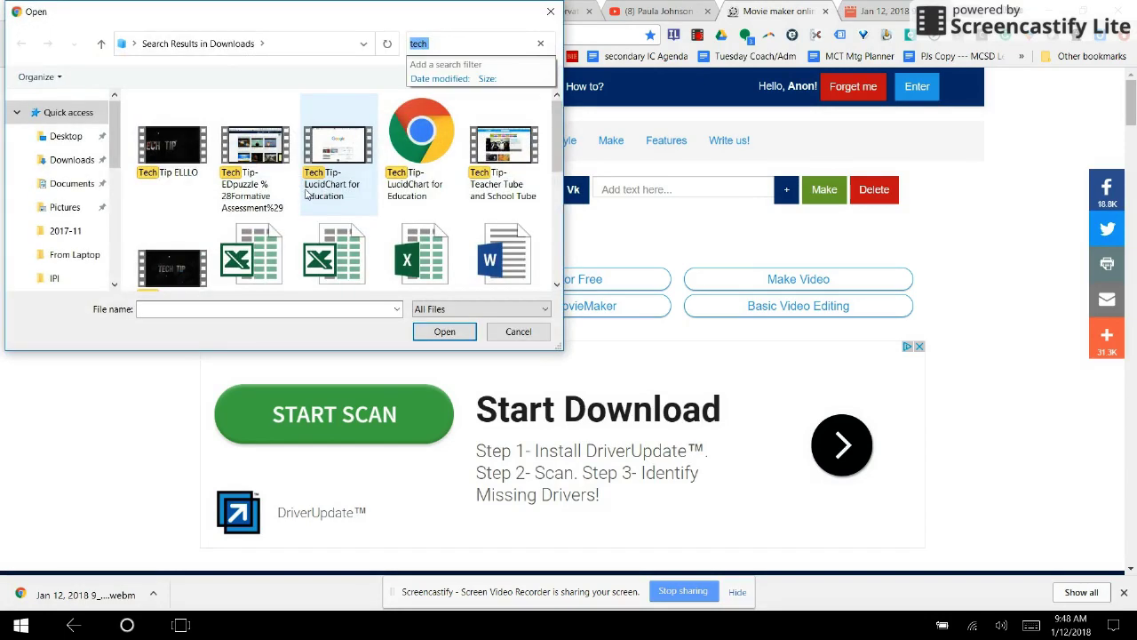
{"action": "type", "text": "12"}
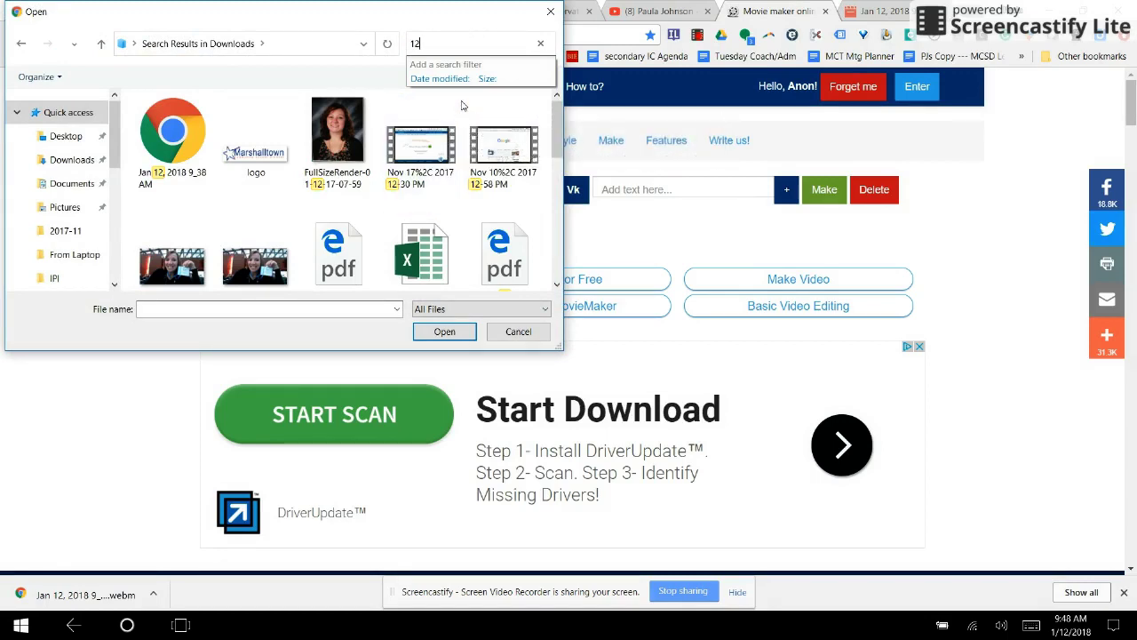
{"action": "left_click", "coordinate": [178, 153]}
{"action": "left_click", "coordinate": [444, 331]}
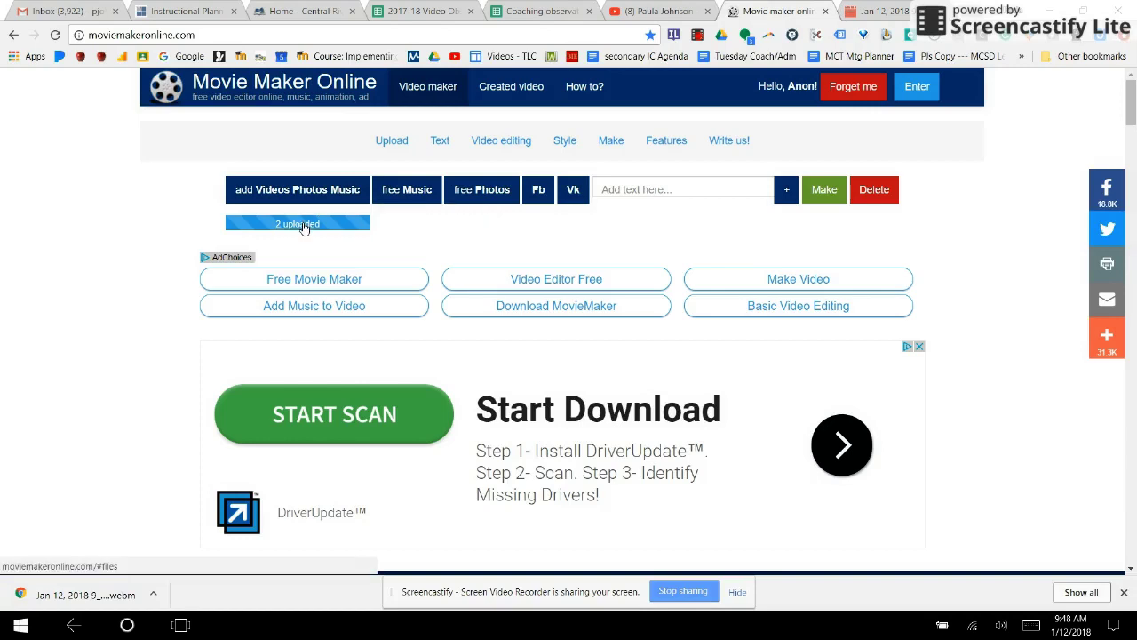
Step: Browse the royalty-free music library by the Pop and Rock genres, and return to the video editor
{"action": "left_click", "coordinate": [413, 201]}
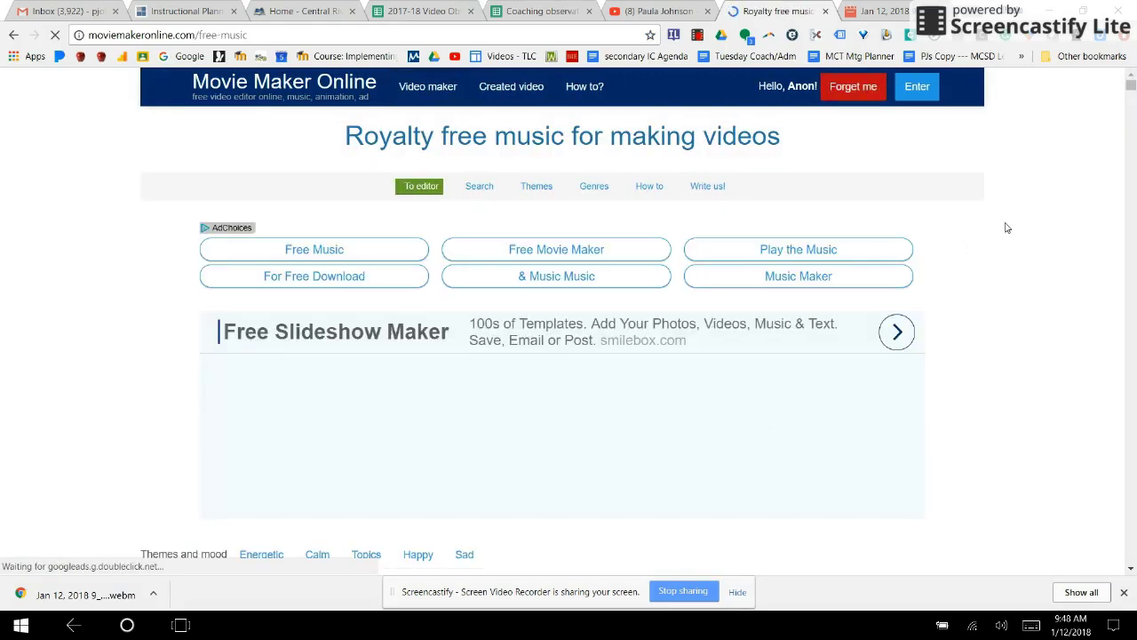
{"action": "left_click_drag", "start_coordinate": [1133, 101], "coordinate": [1131, 110]}
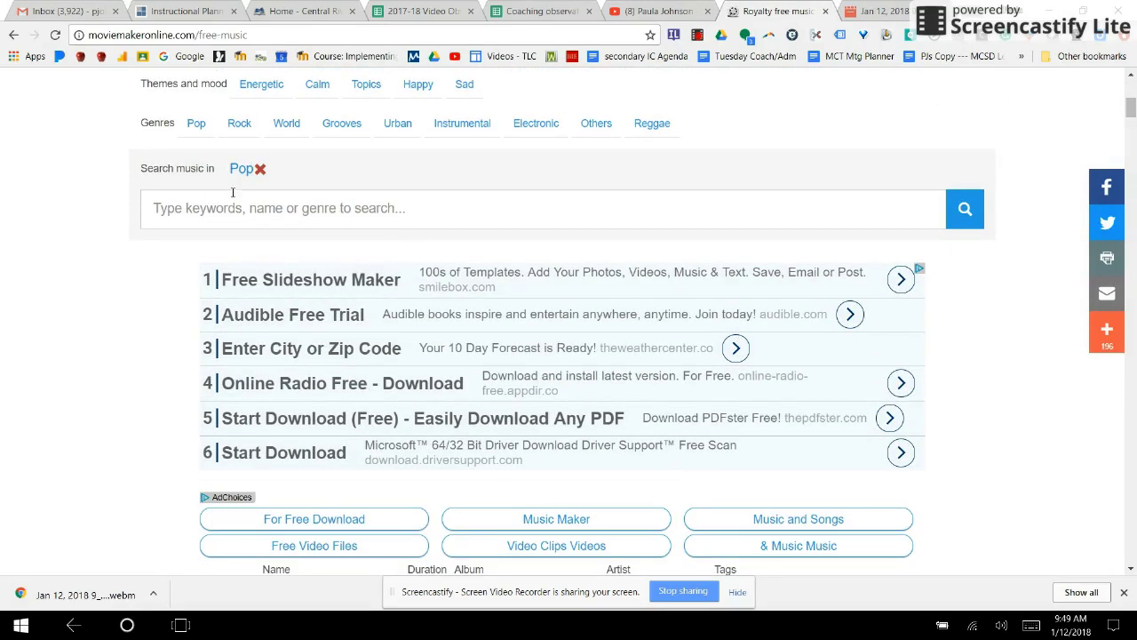
{"action": "left_click", "coordinate": [239, 122]}
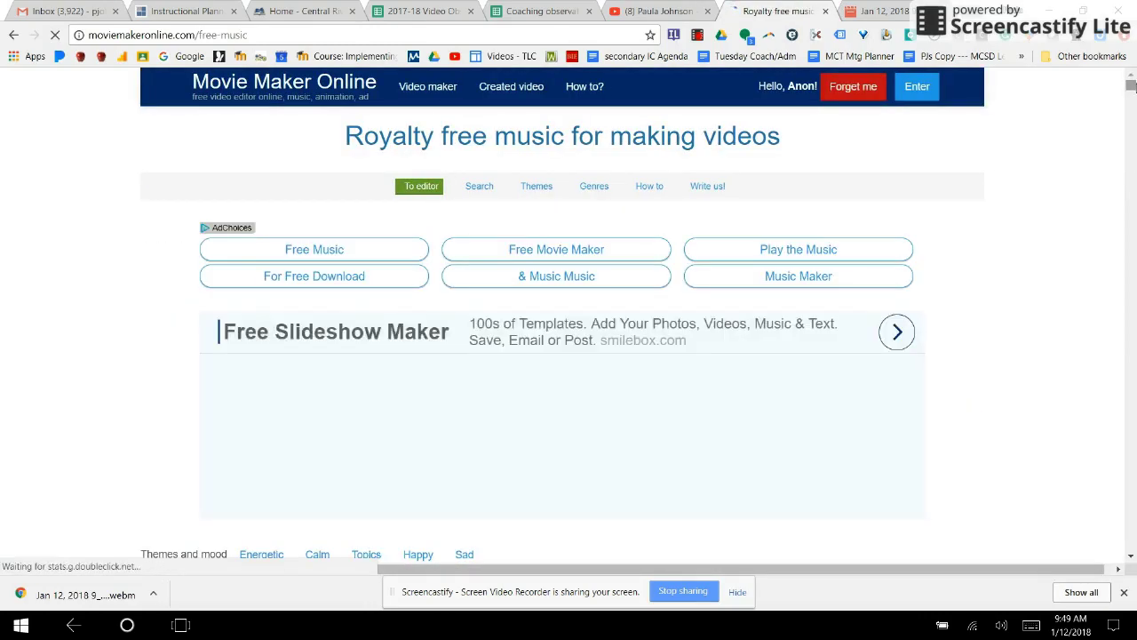
{"action": "left_click_drag", "start_coordinate": [1131, 84], "coordinate": [1134, 114]}
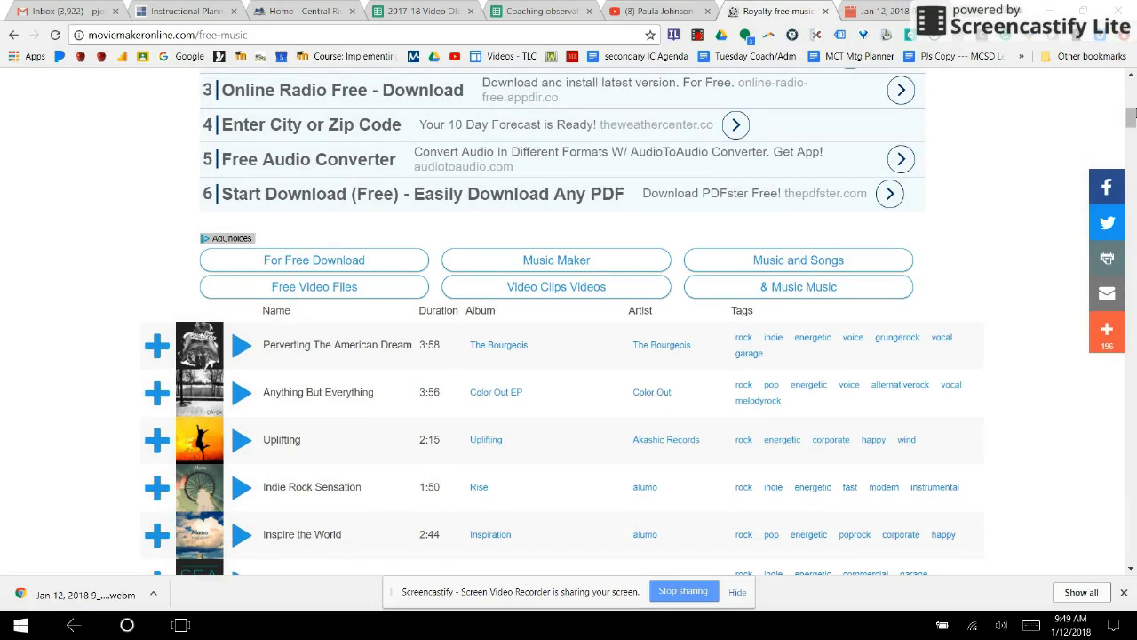
{"action": "scroll", "coordinate": [1134, 114], "scroll_direction": "up", "scroll_amount": 5}
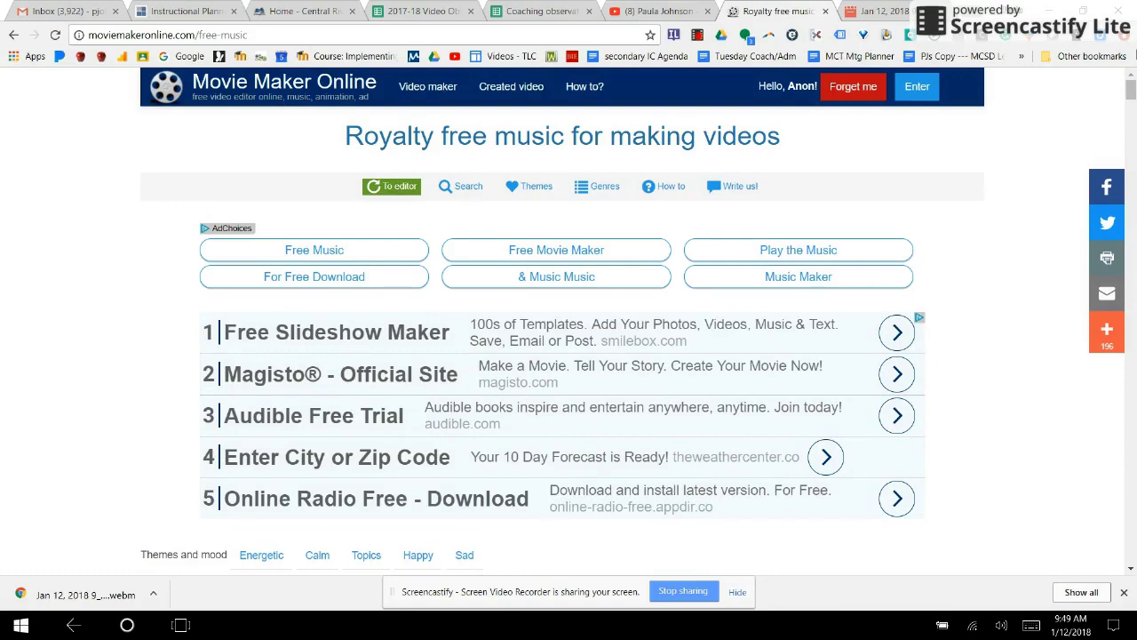
{"action": "left_click", "coordinate": [348, 90]}
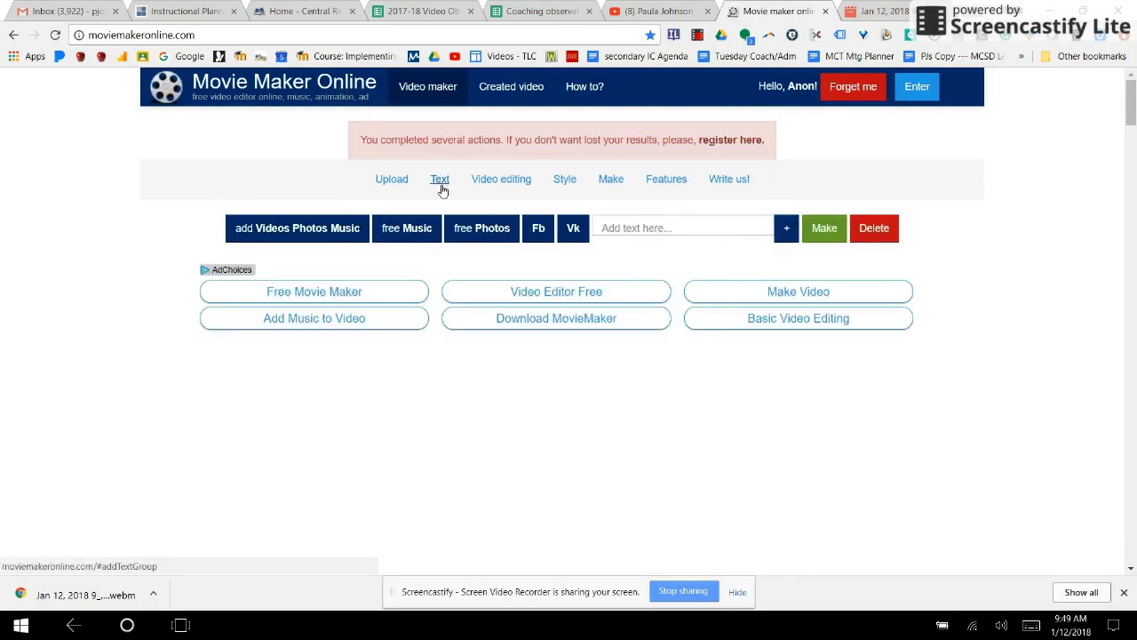
Step: Enter "Practice Video" as the movie's text and start making the movie
{"action": "left_click", "coordinate": [639, 228]}
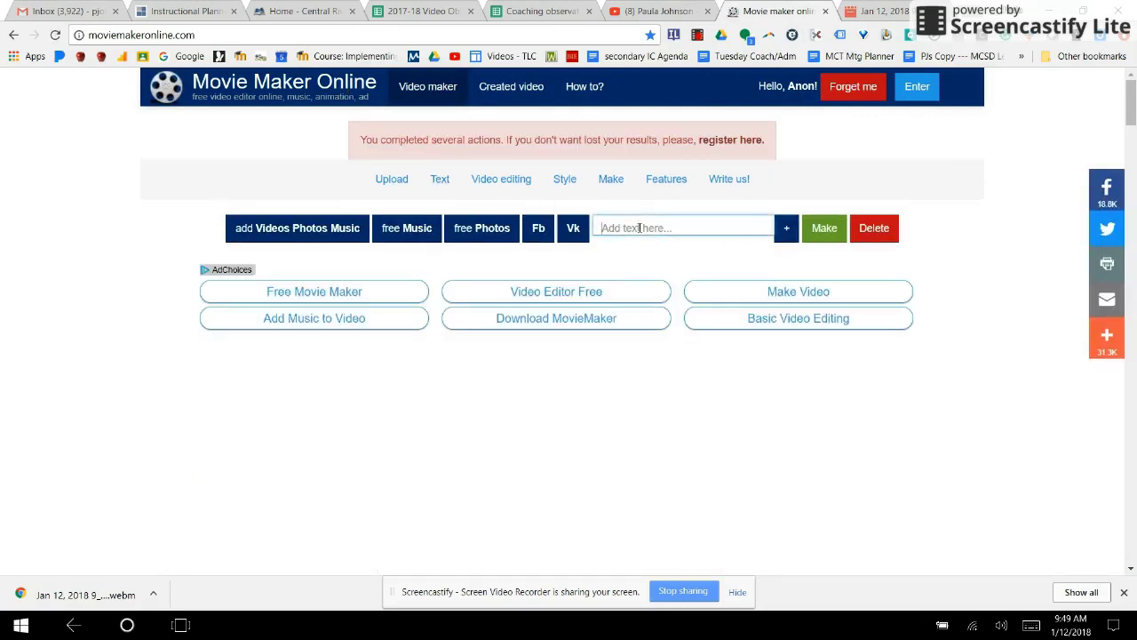
{"action": "type", "text": "Pra"}
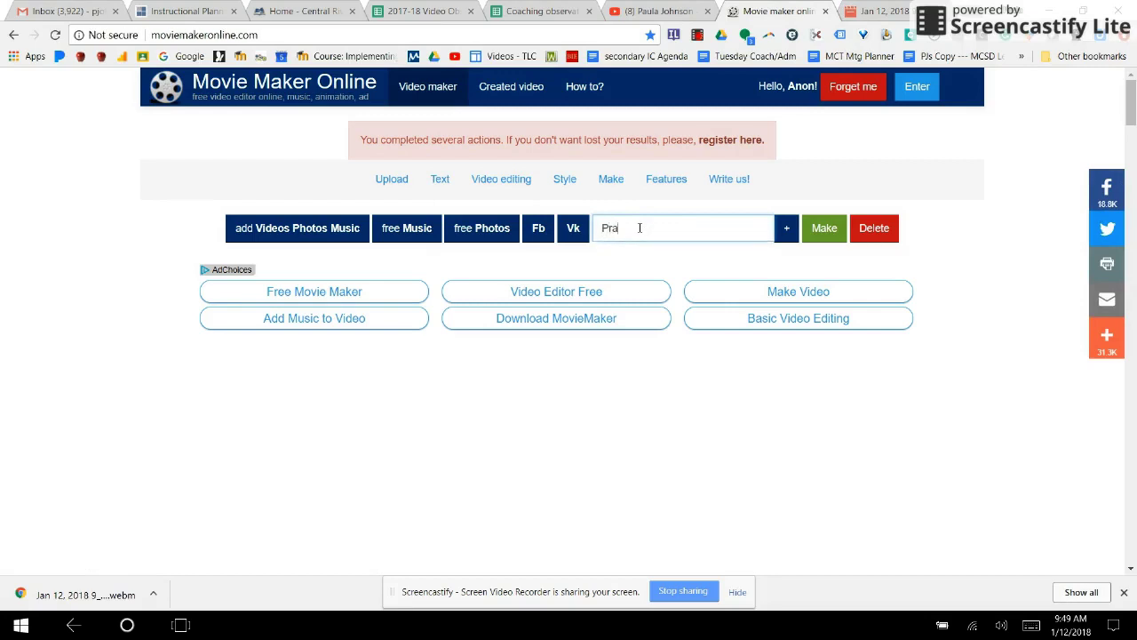
{"action": "type", "text": "ctice Video"}
{"action": "left_click", "coordinate": [825, 227]}
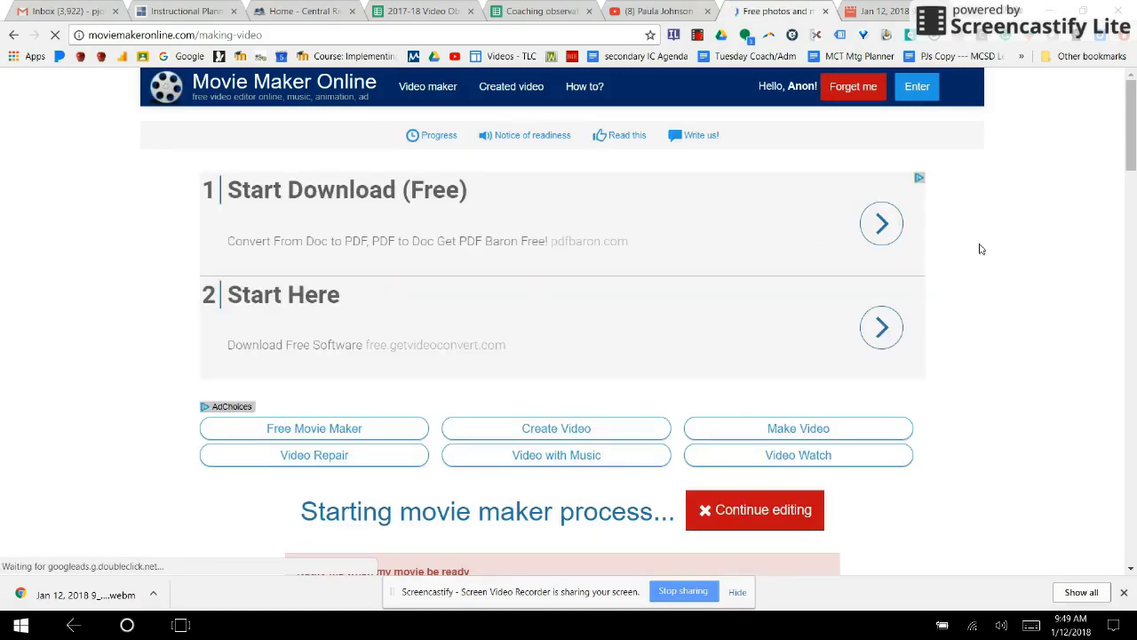
Step: Follow the movie's rendering progress and open the finished movie for watching
{"action": "left_click_drag", "start_coordinate": [1132, 142], "coordinate": [1132, 203]}
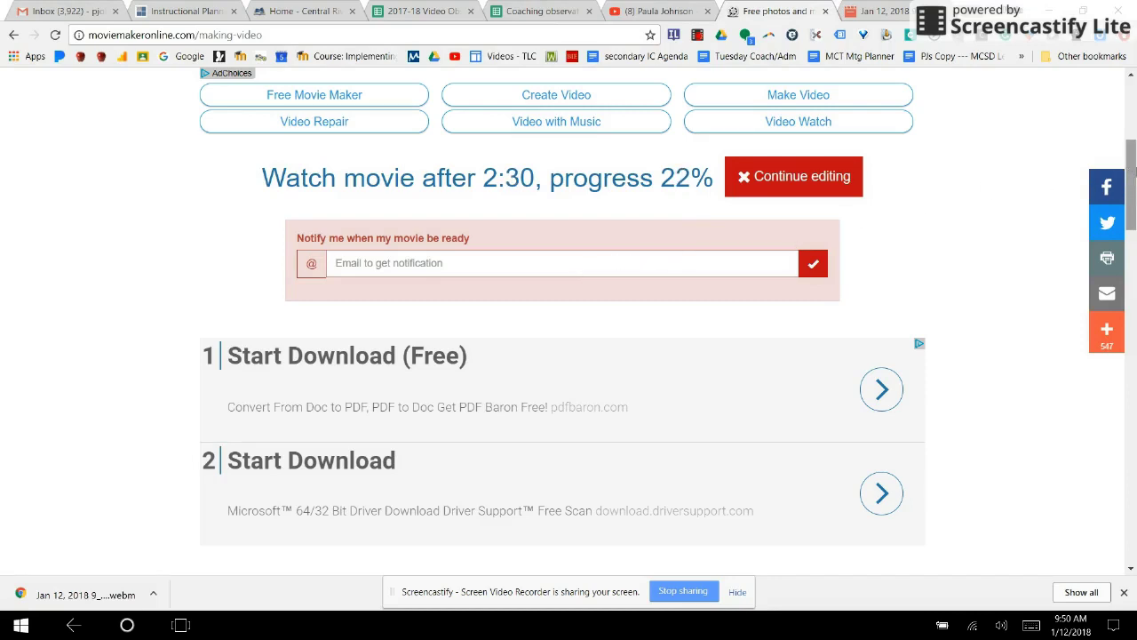
{"action": "mouse_move", "coordinate": [1134, 169]}
{"action": "left_mouse_down"}
{"action": "mouse_move", "coordinate": [1134, 107]}
{"action": "mouse_move", "coordinate": [1132, 151]}
{"action": "left_mouse_up"}
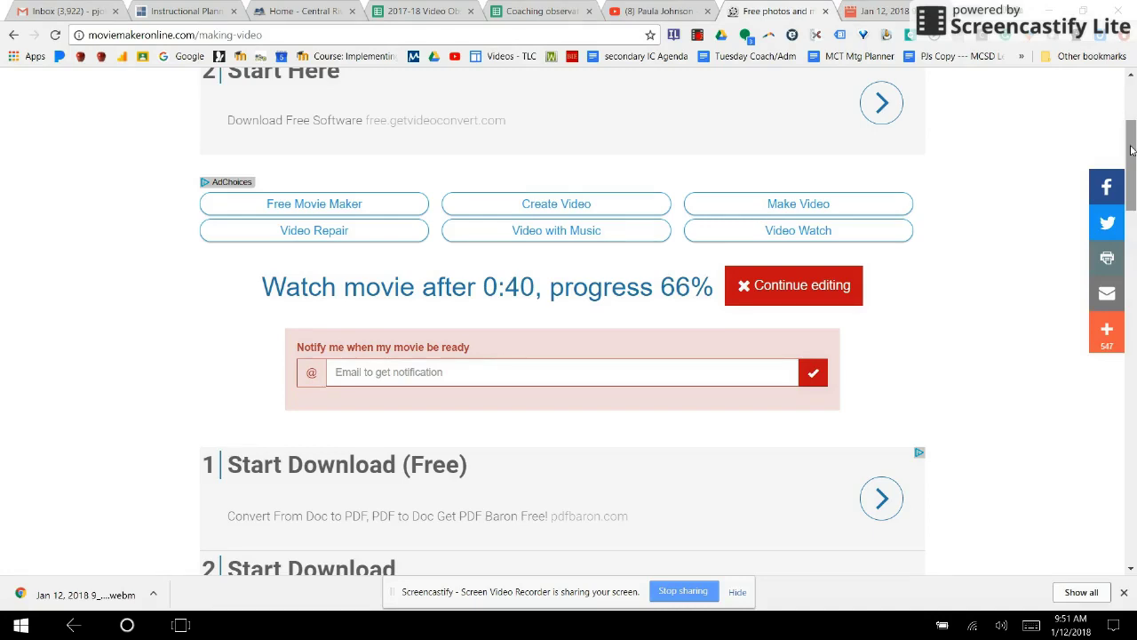
{"action": "left_click_drag", "start_coordinate": [1131, 151], "coordinate": [1131, 82]}
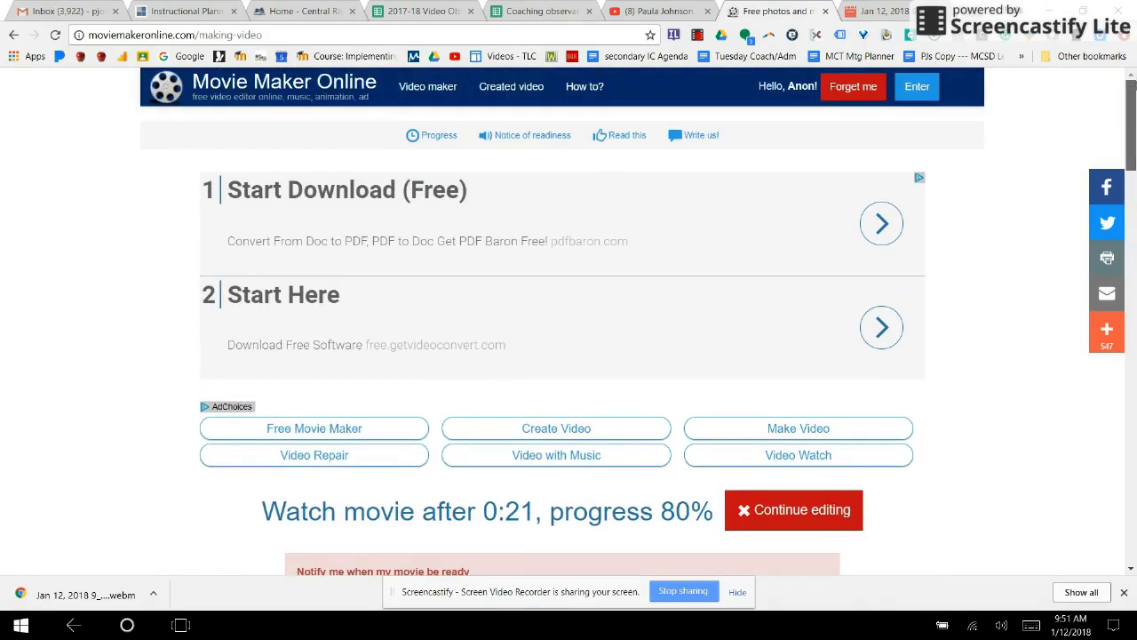
{"action": "left_click_drag", "start_coordinate": [1132, 89], "coordinate": [1132, 164]}
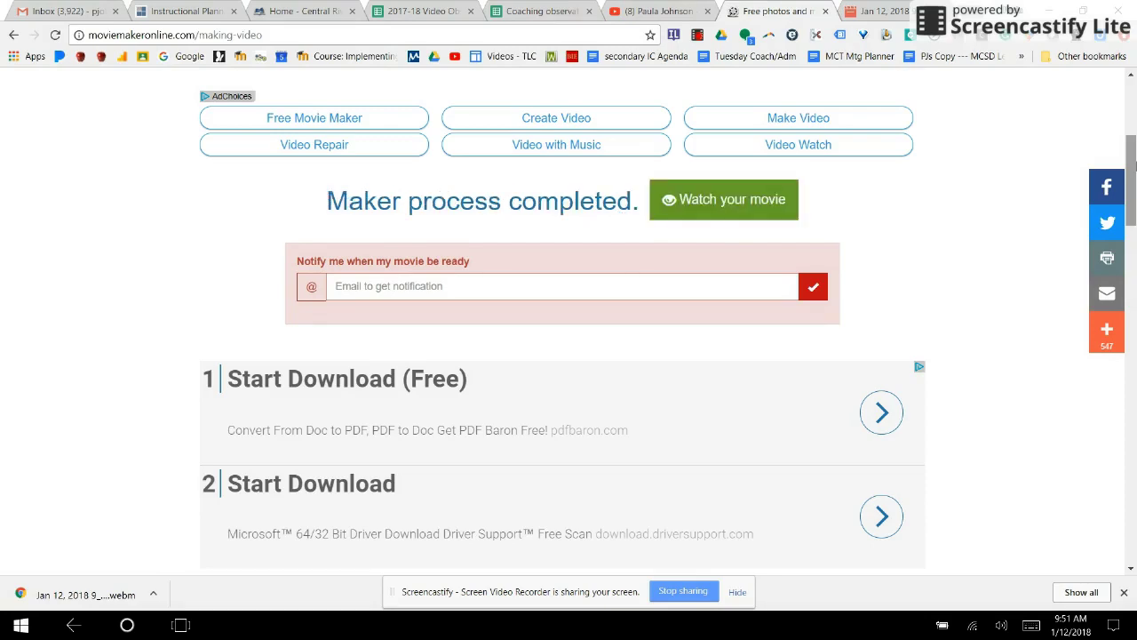
{"action": "left_click", "coordinate": [759, 199]}
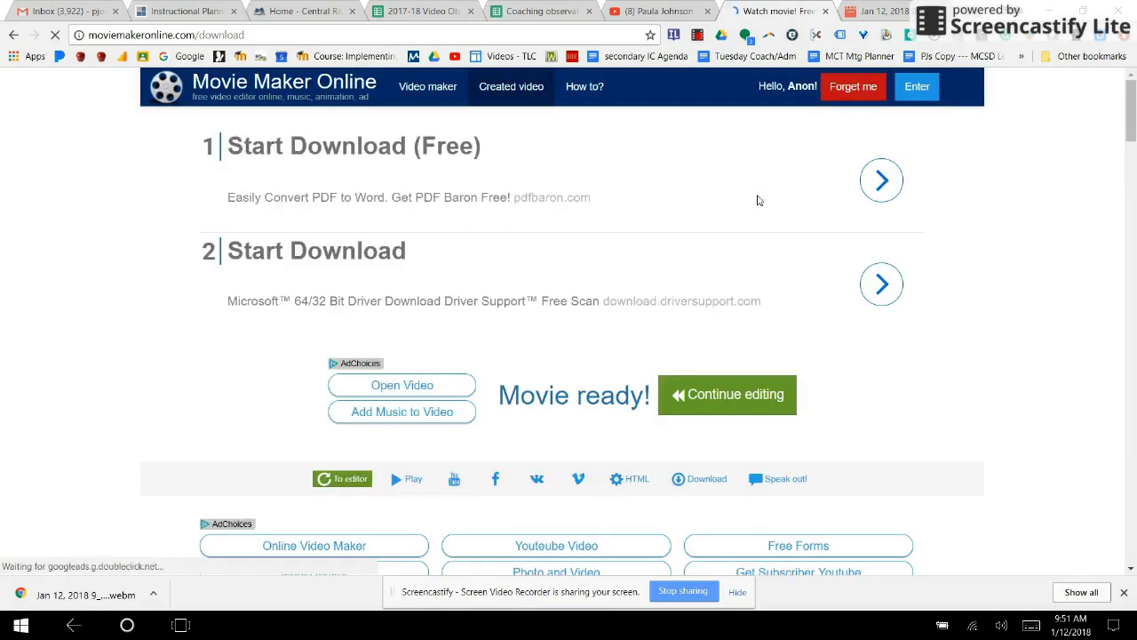
Step: Play the finished movie, skip ahead past the intro to the screen recording, and pause playback
{"action": "left_click_drag", "start_coordinate": [1131, 111], "coordinate": [1134, 182]}
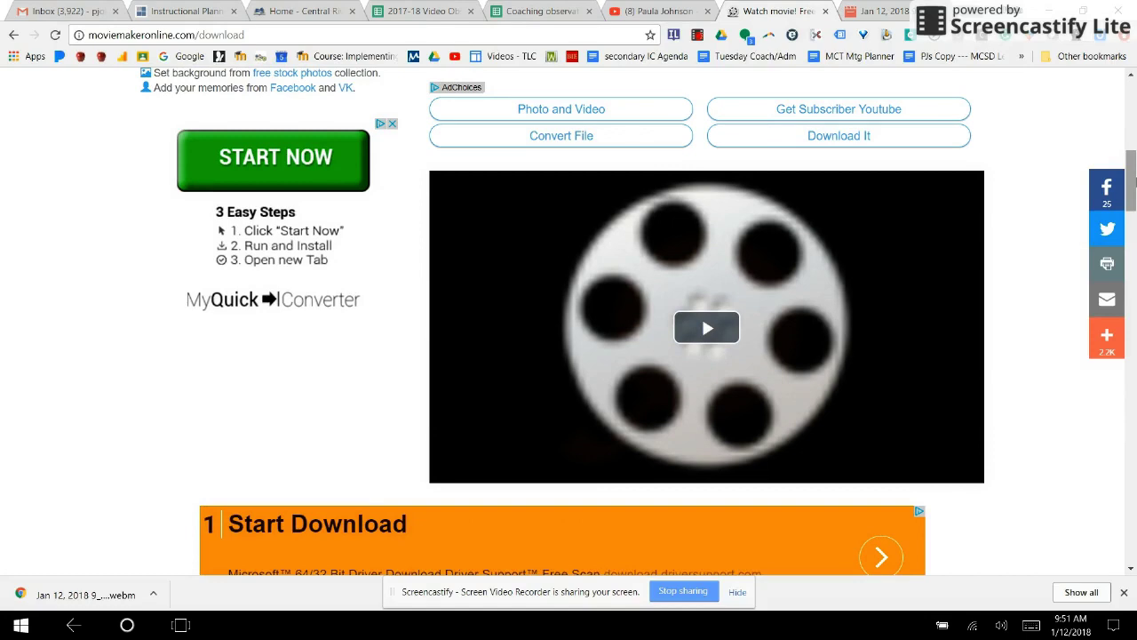
{"action": "left_click", "coordinate": [706, 327]}
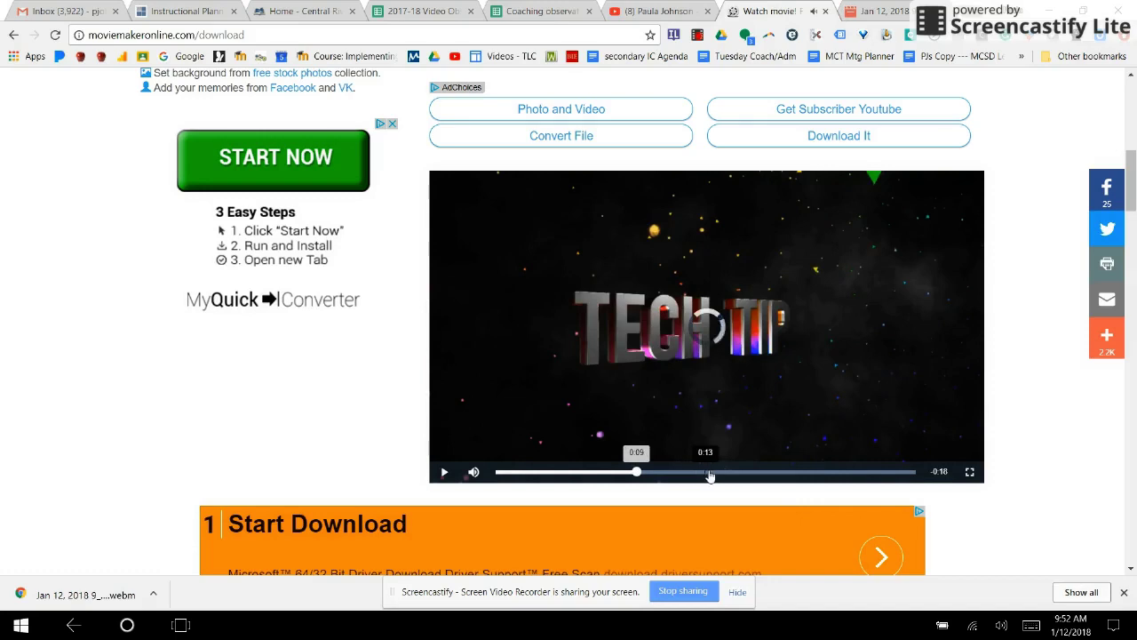
{"action": "left_click", "coordinate": [729, 471]}
{"action": "left_click", "coordinate": [769, 471]}
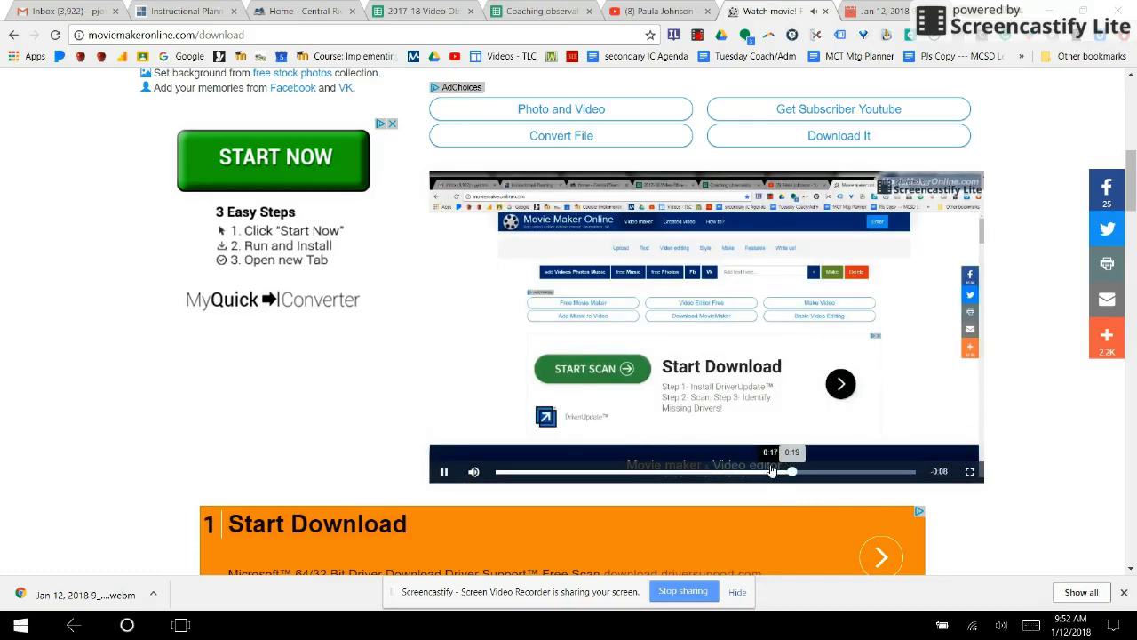
{"action": "left_click", "coordinate": [445, 472]}
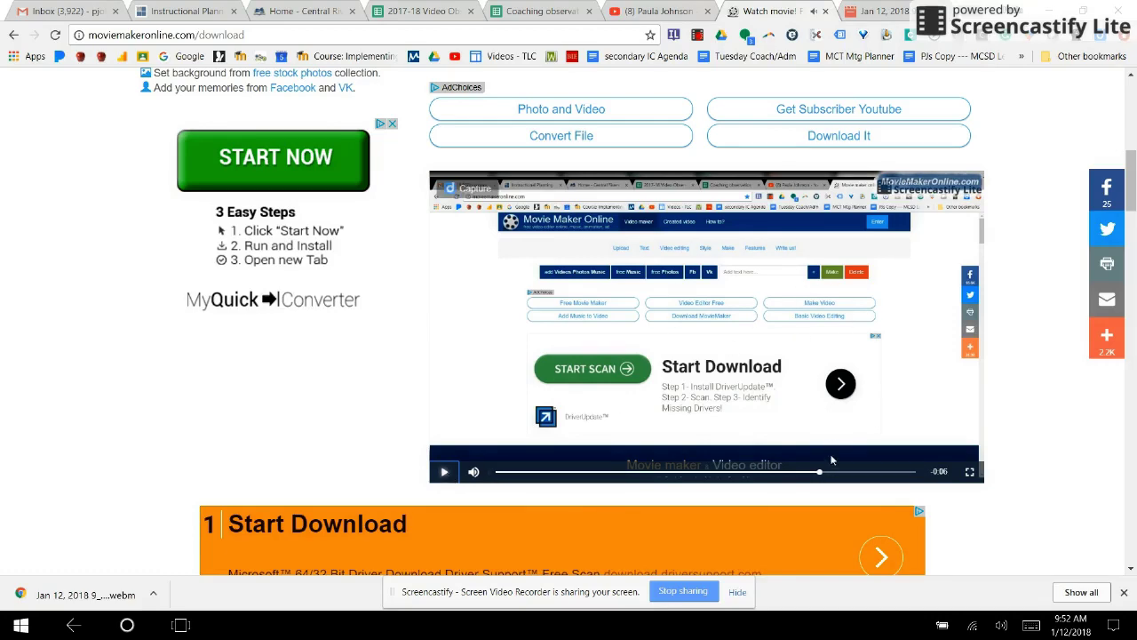
Step: Look over the instructions for sharing on YouTube and return to editing the movie
{"action": "left_click_drag", "start_coordinate": [1131, 205], "coordinate": [1133, 312]}
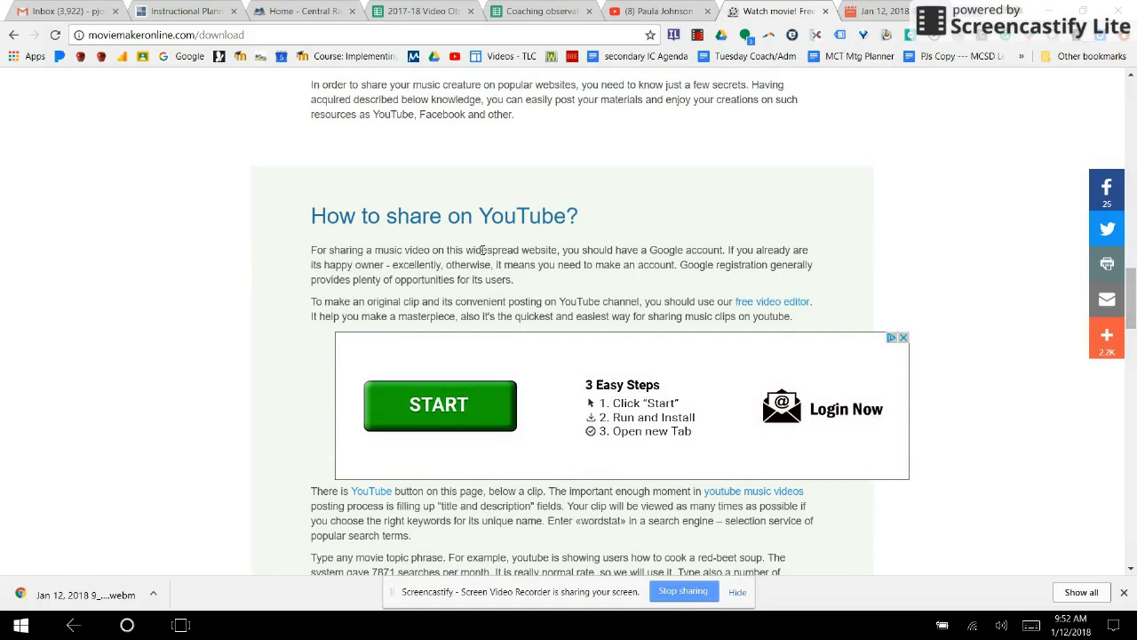
{"action": "left_click_drag", "start_coordinate": [1133, 308], "coordinate": [1132, 315]}
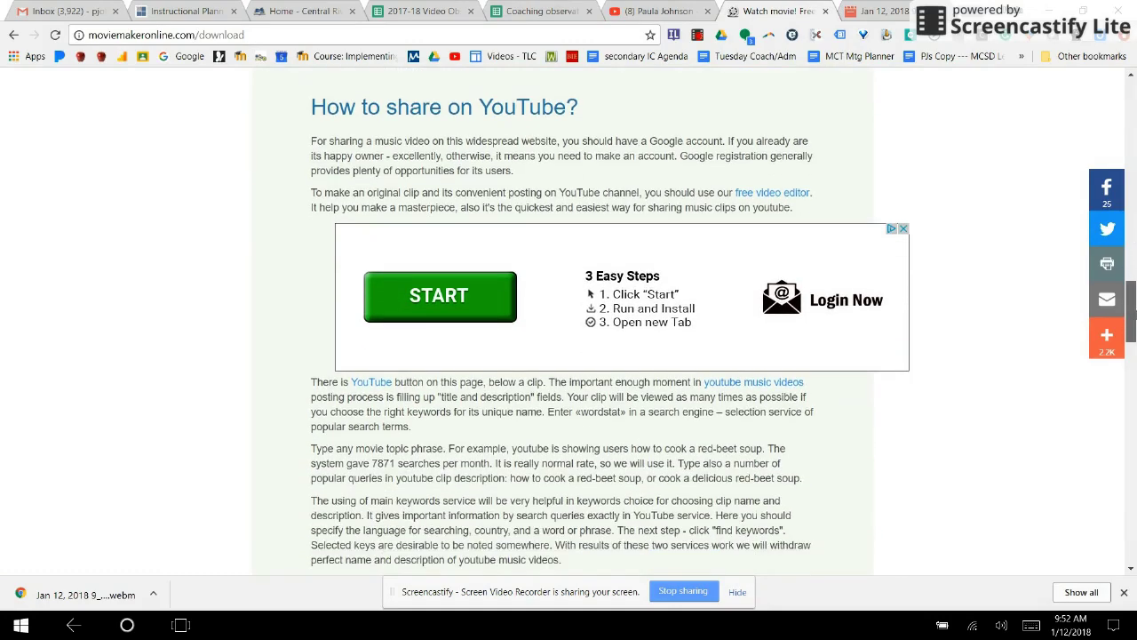
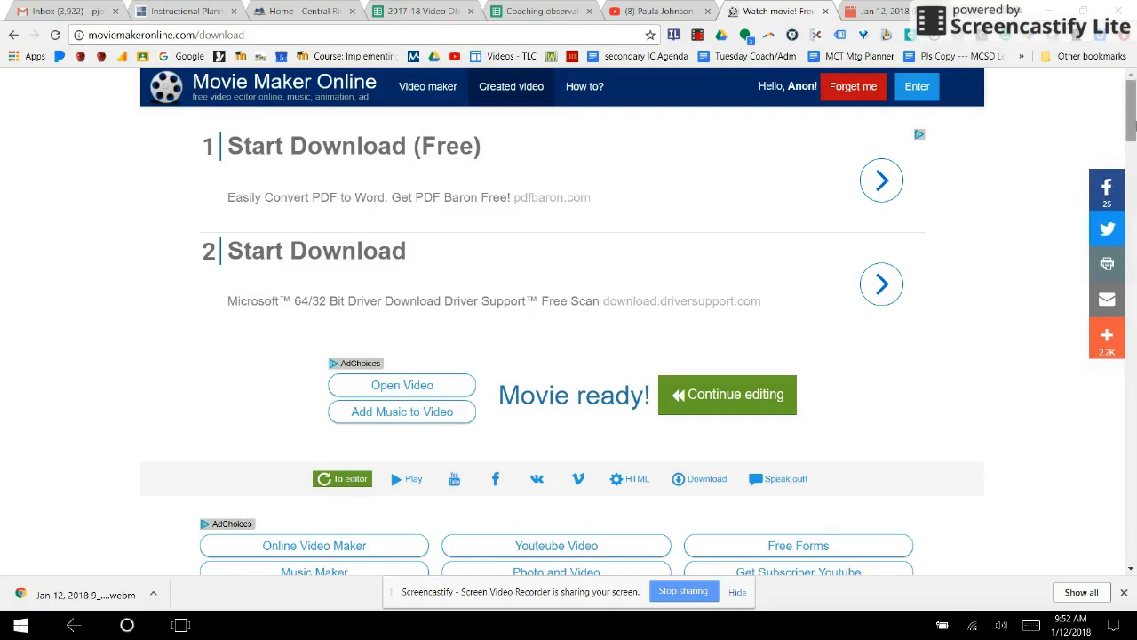
{"action": "left_click", "coordinate": [752, 402]}
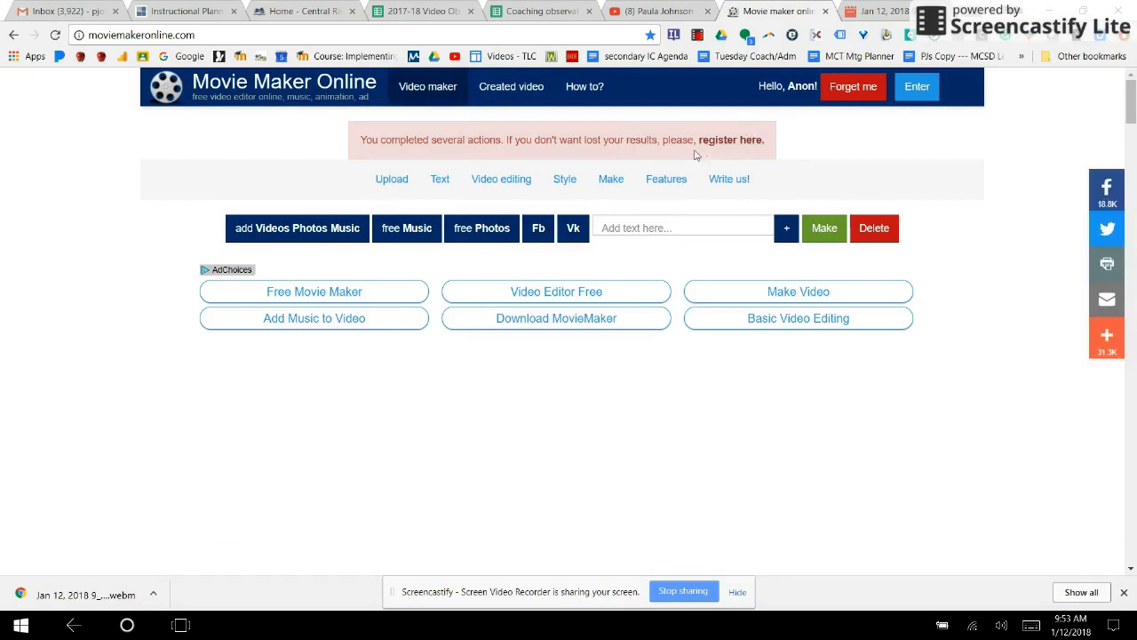
Step: Review the project's timeline, the style settings for each track, and the video editing instructions
{"action": "left_click_drag", "start_coordinate": [1131, 125], "coordinate": [1131, 183]}
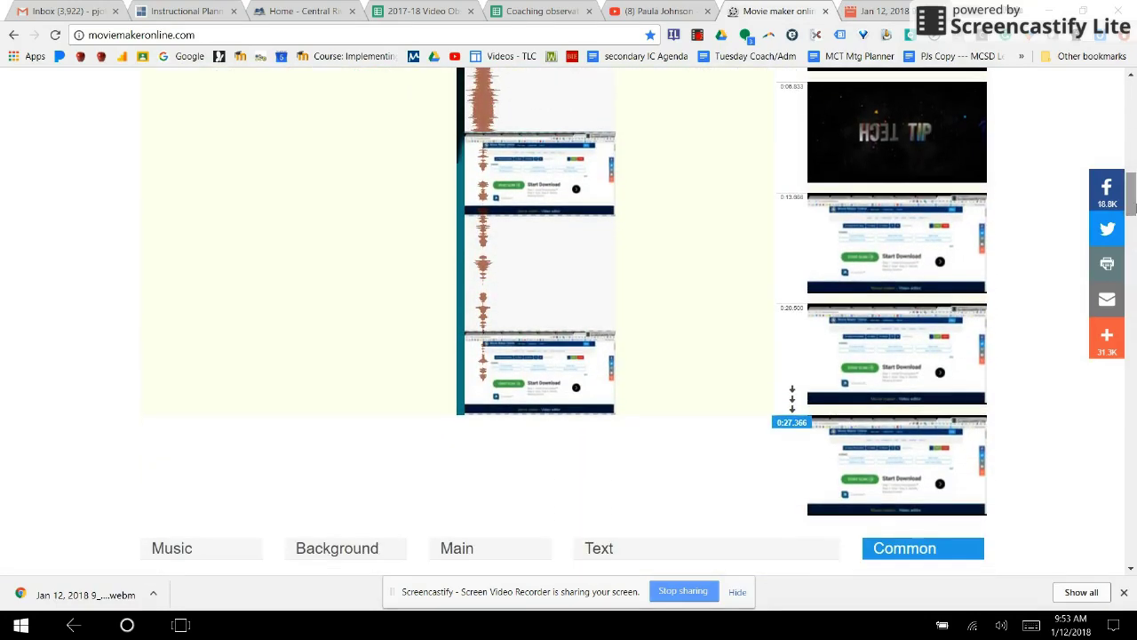
{"action": "scroll", "coordinate": [521, 278], "scroll_direction": "up", "scroll_amount": 4}
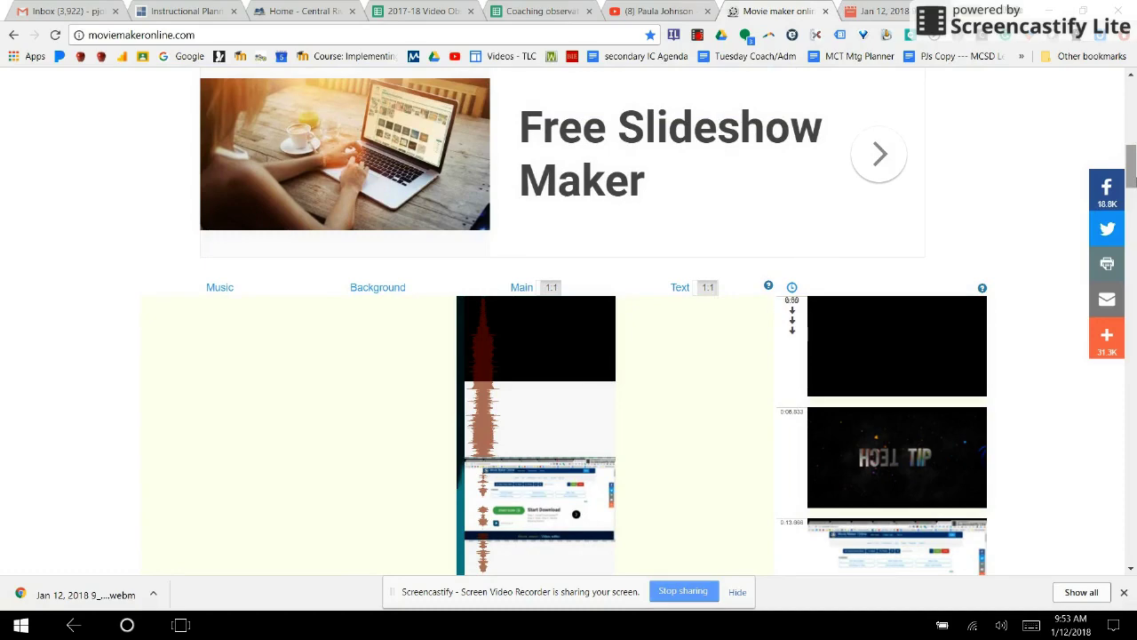
{"action": "left_click_drag", "start_coordinate": [1131, 169], "coordinate": [1132, 205]}
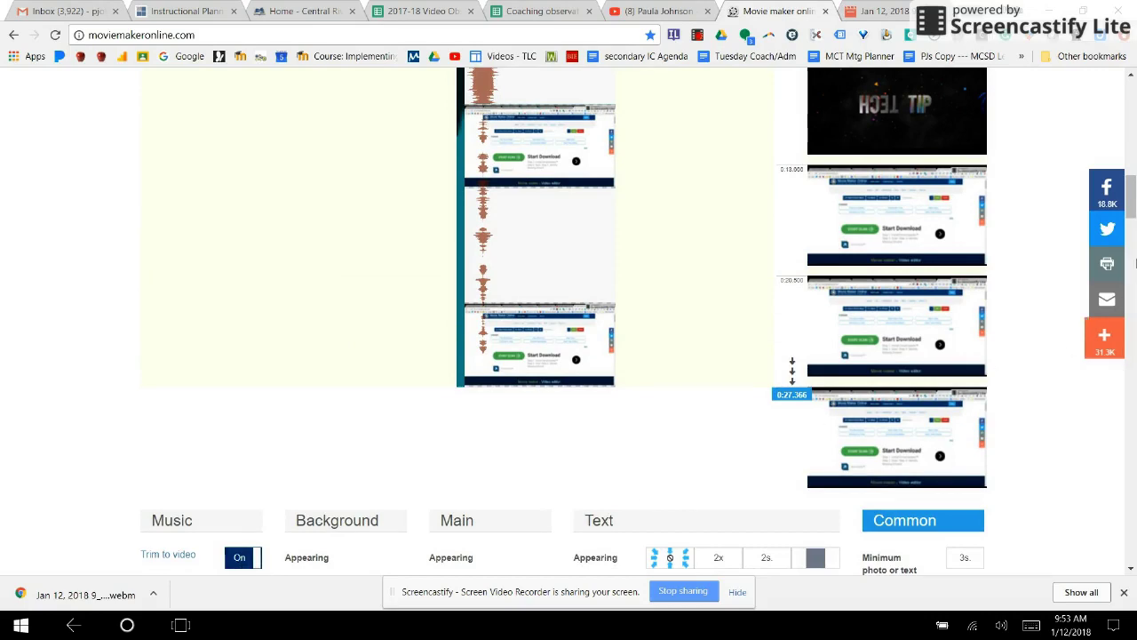
{"action": "scroll", "coordinate": [1132, 219], "scroll_direction": "down", "scroll_amount": 1}
{"action": "left_click_drag", "start_coordinate": [1132, 219], "coordinate": [1132, 263]}
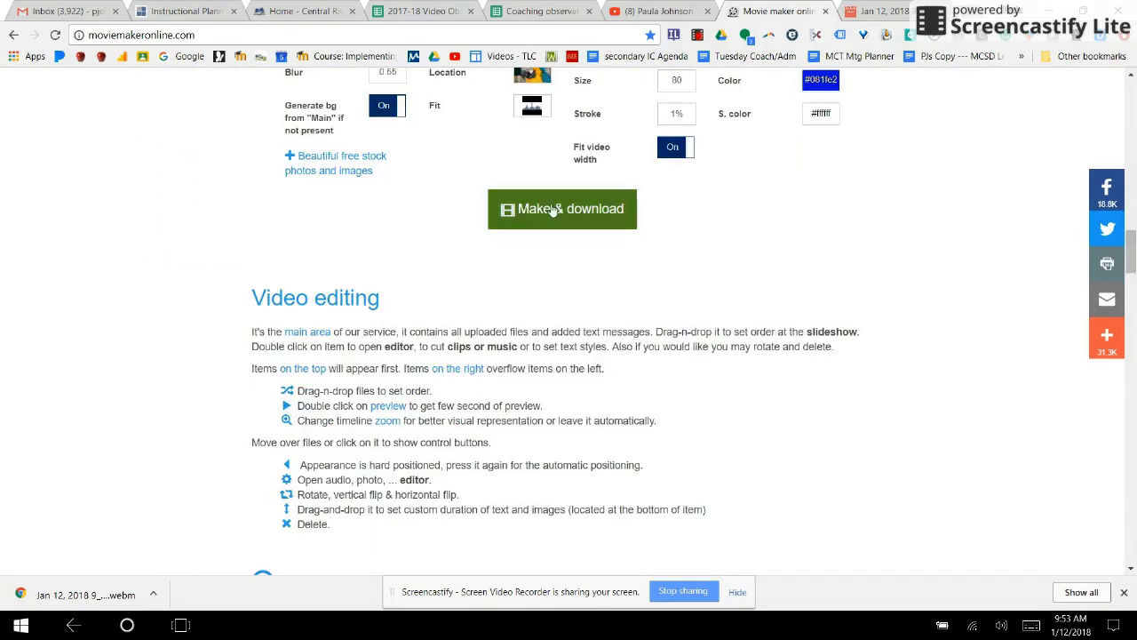
{"action": "mouse_move", "coordinate": [1132, 256]}
{"action": "left_mouse_down"}
{"action": "mouse_move", "coordinate": [1131, 286]}
{"action": "mouse_move", "coordinate": [1132, 263]}
{"action": "left_mouse_up"}
{"action": "left_click_drag", "start_coordinate": [1134, 207], "coordinate": [1131, 87]}
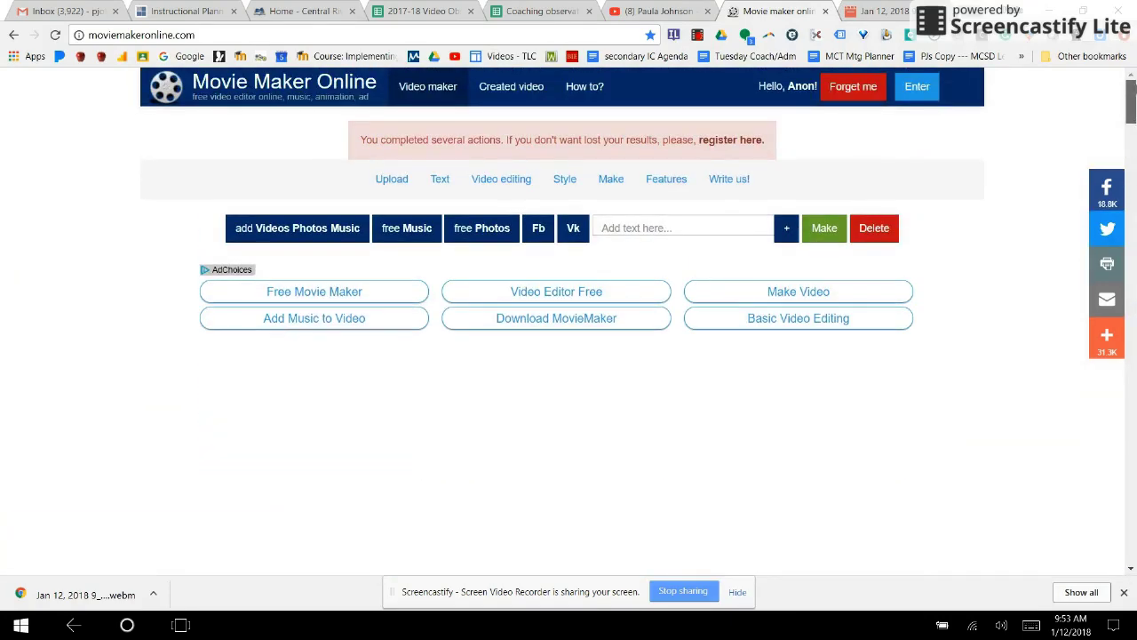